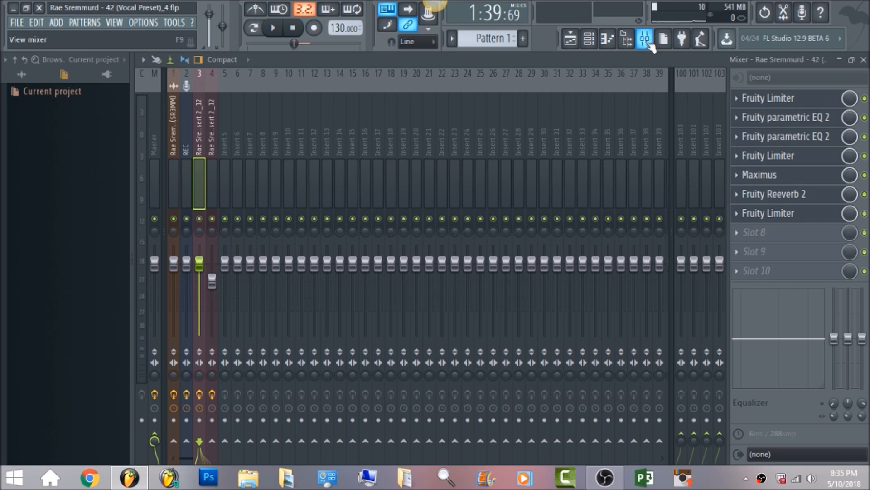
# - Solo mixer track 3 with only its first Fruity Limiter active in the effects chain
pyautogui.click(644, 38)
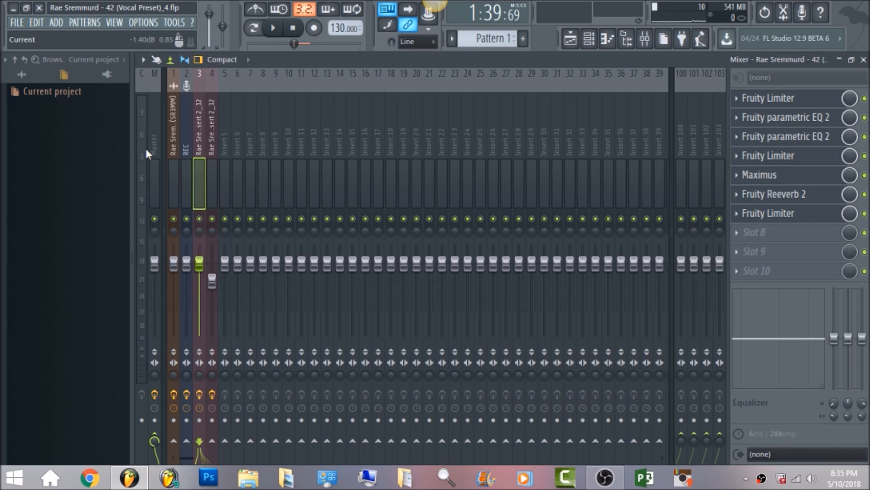
pyautogui.click(154, 148)
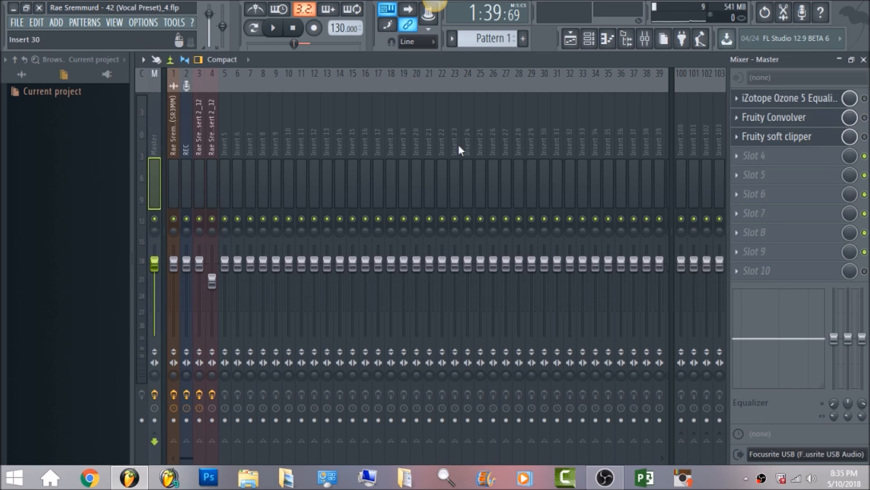
pyautogui.click(205, 150)
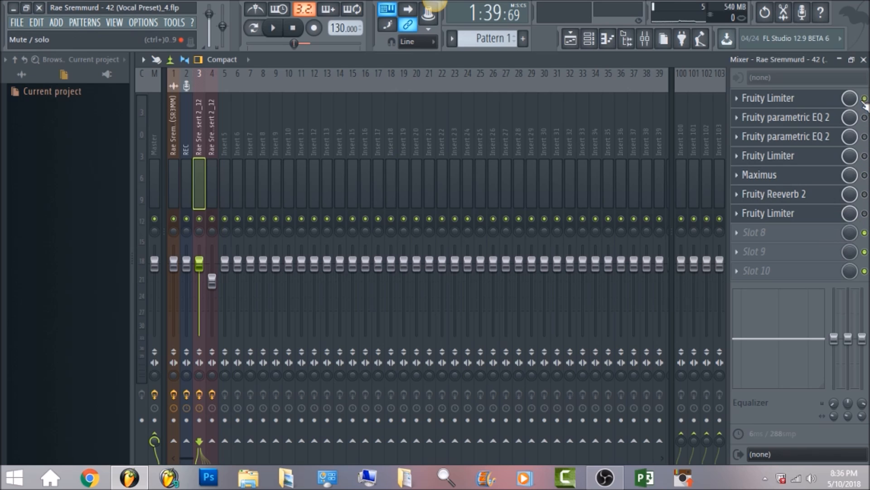
pyautogui.rightClick(202, 218)
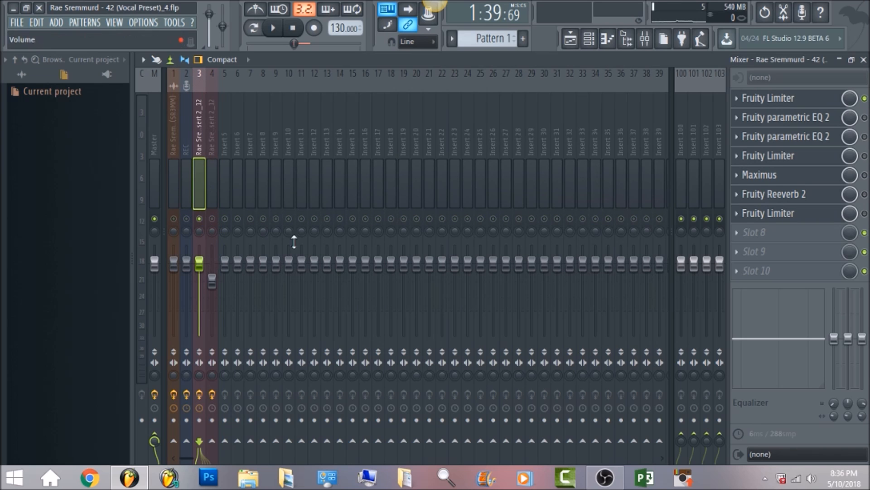
# - Examine the compressor release, ahead, ratio and threshold of track 3's first Fruity Limiter, and play back the vocal through it
pyautogui.click(777, 103)
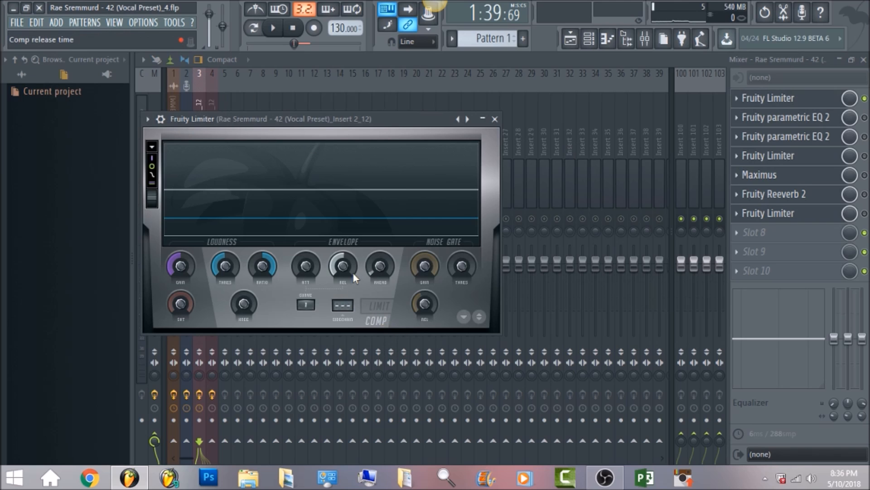
pyautogui.click(343, 266)
pyautogui.click(380, 267)
pyautogui.click(268, 270)
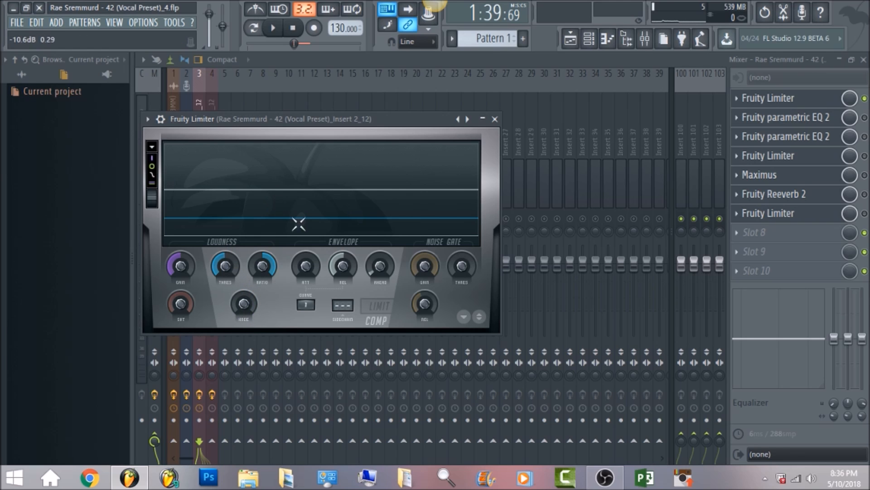
pyautogui.click(227, 270)
pyautogui.moveTo(228, 270); pyautogui.dragTo(228, 269)
pyautogui.moveTo(227, 270); pyautogui.dragTo(227, 261)
pyautogui.press('space')
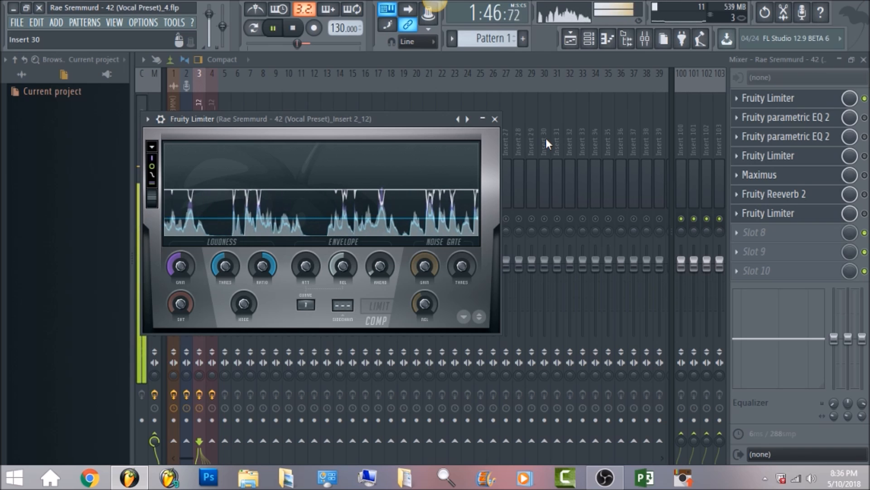
pyautogui.press('space')
# - Enable the Fruity parametric EQ 2 in slot 2, inspect its bands, and play back the vocal through it
pyautogui.click(864, 117)
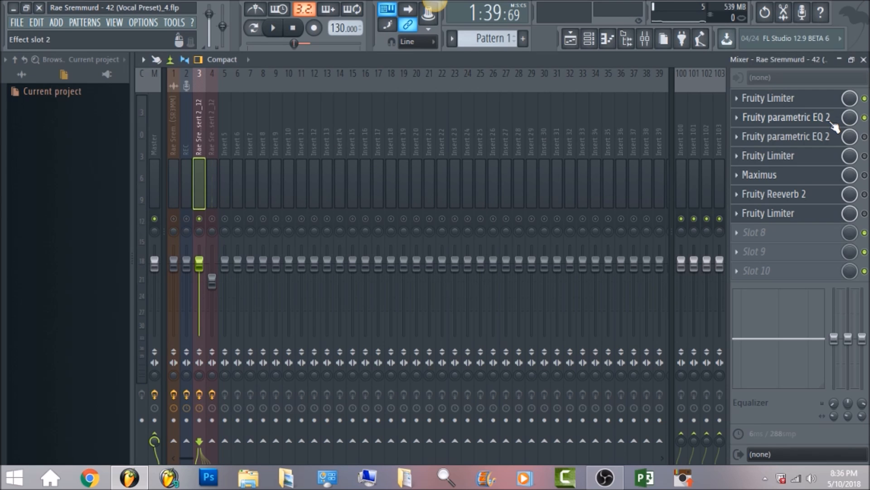
pyautogui.click(832, 119)
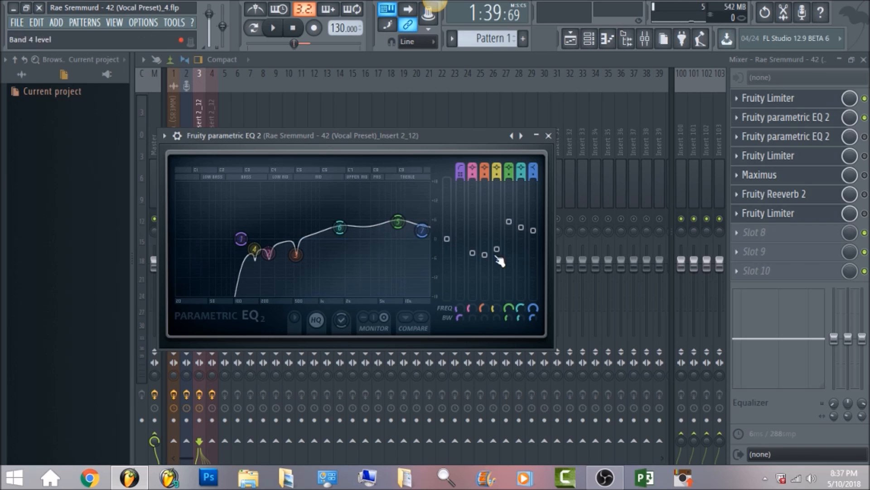
pyautogui.click(275, 29)
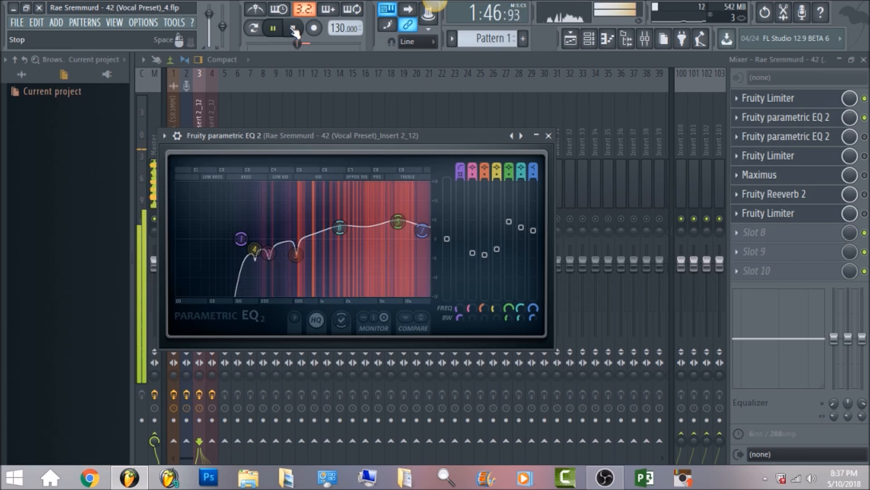
pyautogui.click(293, 28)
pyautogui.click(549, 135)
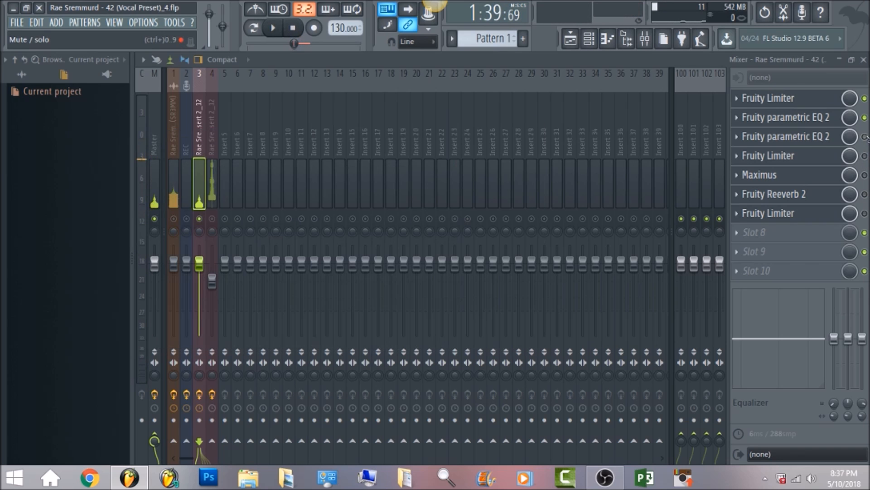
# - With the second Fruity parametric EQ 2 in slot 3 enabled, inspect its curve and play back the vocal
pyautogui.click(815, 139)
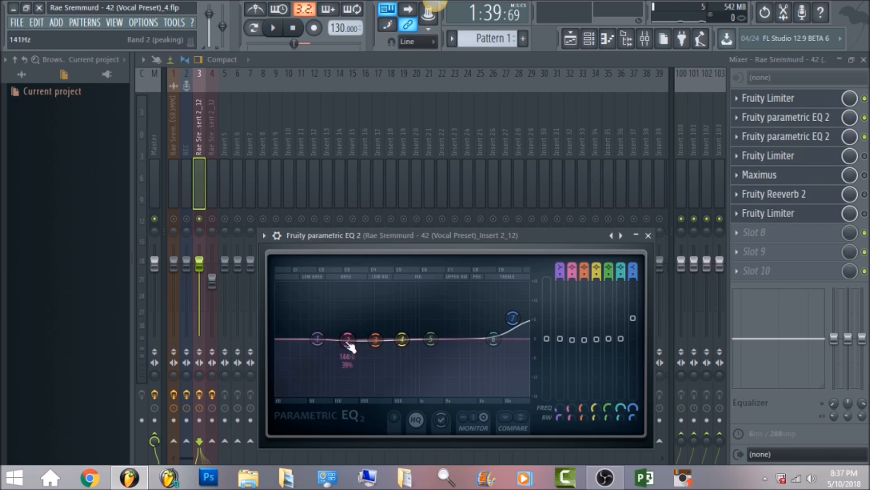
pyautogui.click(274, 29)
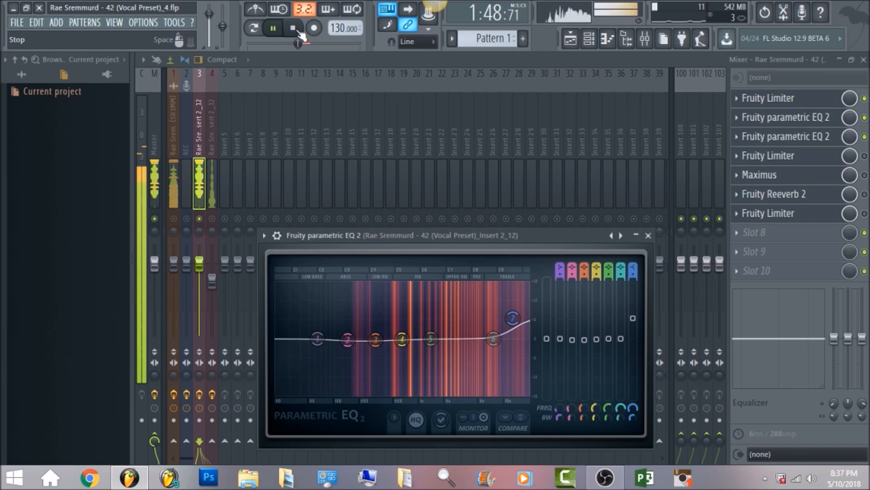
pyautogui.click(293, 28)
# - Enable the Fruity Limiter in slot 4, inspect its limiter settings, and play back the vocal through it
pyautogui.click(864, 156)
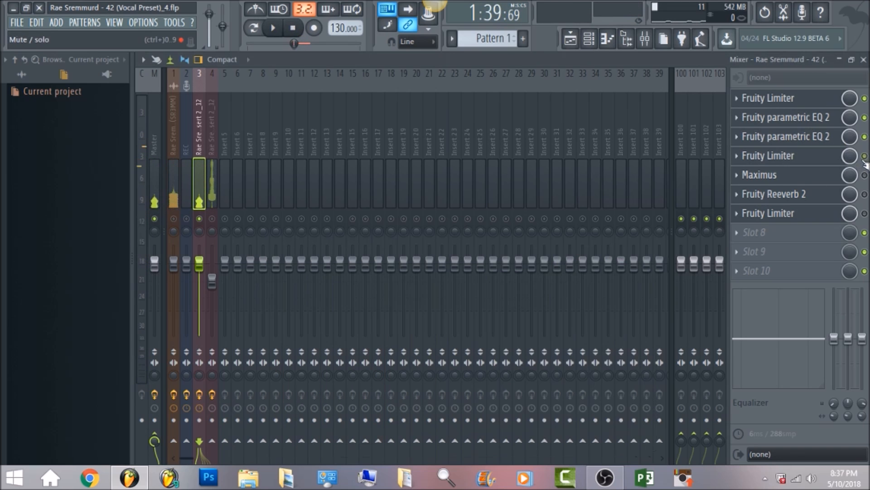
pyautogui.click(814, 164)
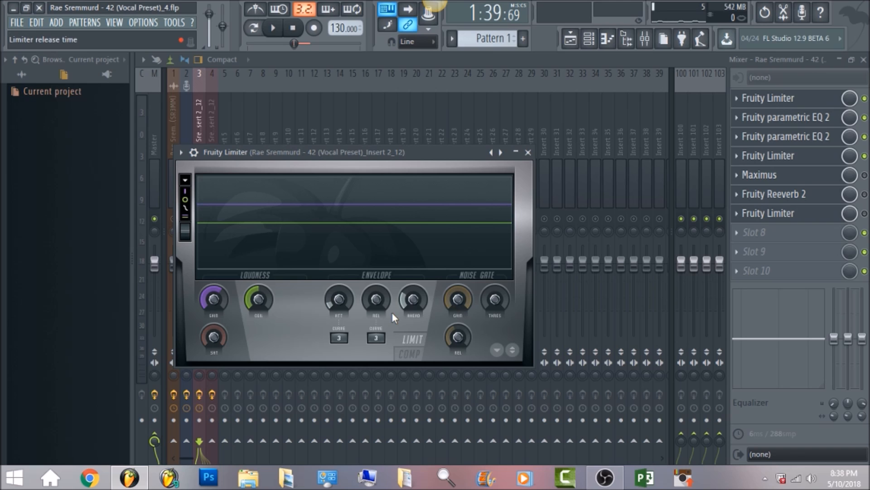
pyautogui.click(275, 29)
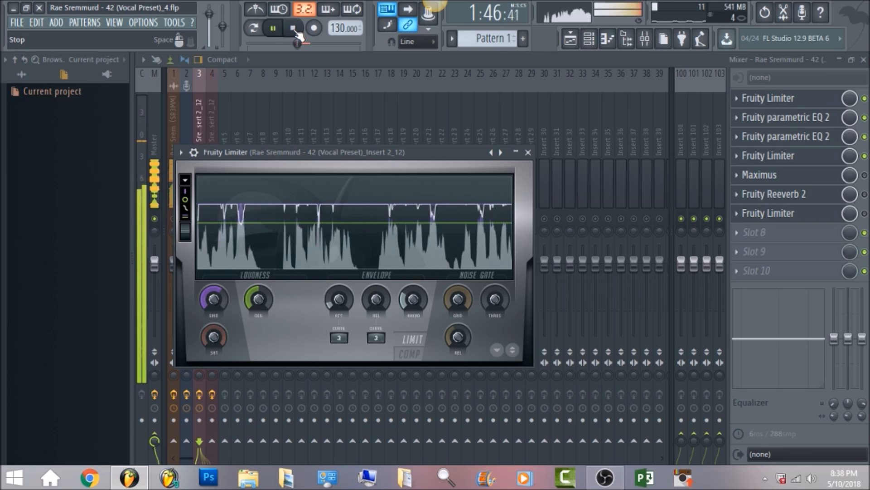
pyautogui.click(293, 28)
# - Enable Maximus in slot 5, view its available presets, and play back the vocal through it
pyautogui.click(864, 175)
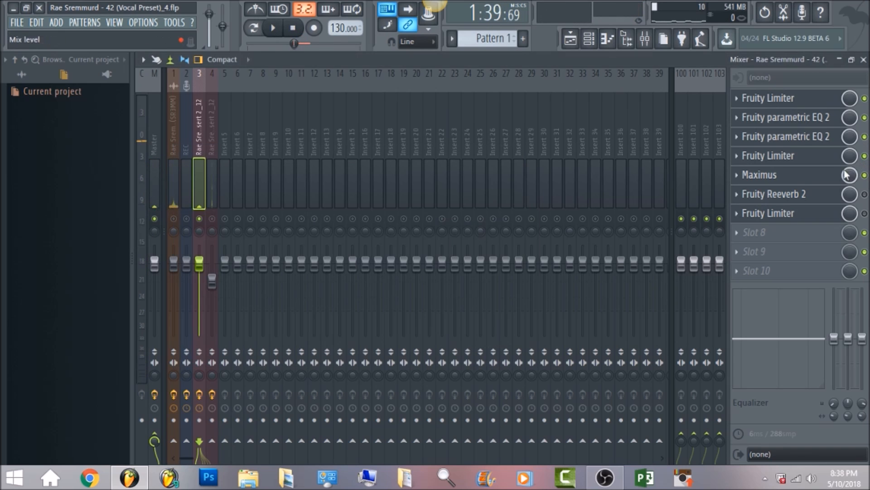
pyautogui.click(824, 182)
pyautogui.click(823, 177)
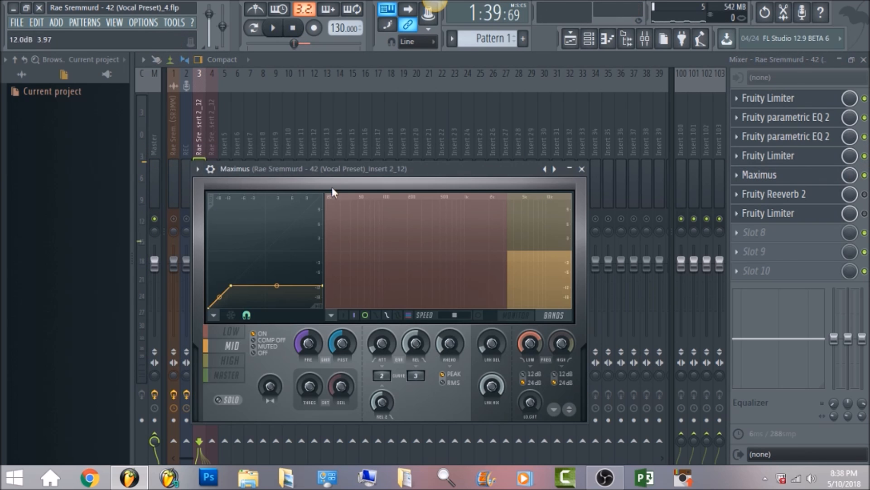
pyautogui.click(198, 169)
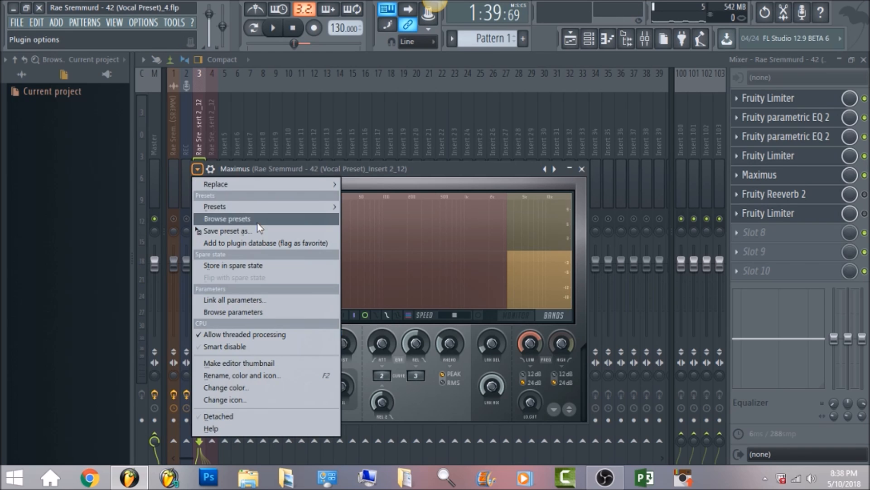
pyautogui.moveTo(254, 212)
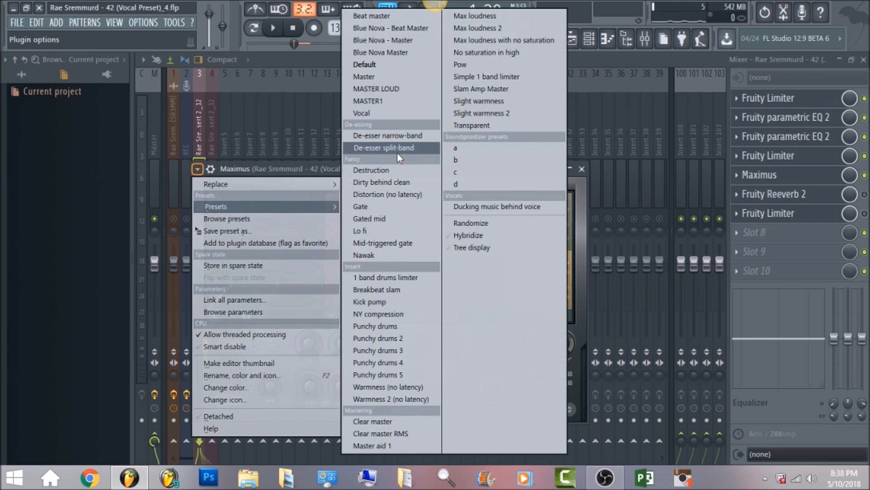
pyautogui.click(595, 264)
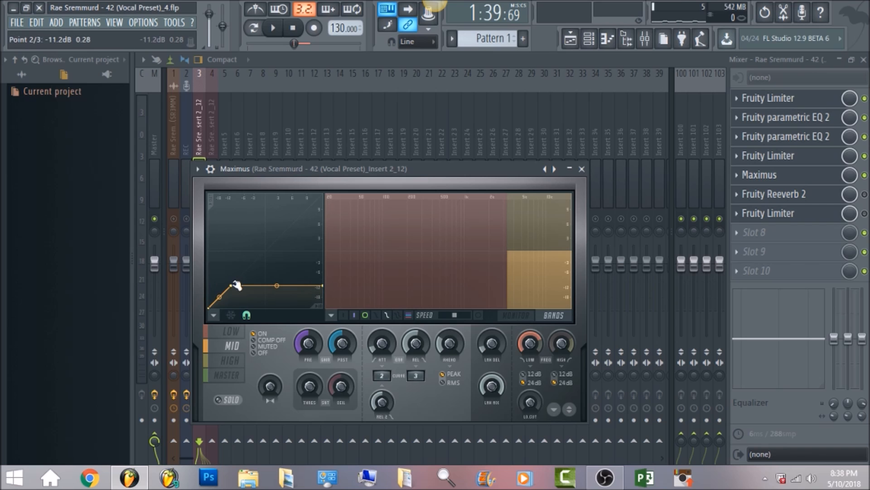
pyautogui.click(273, 29)
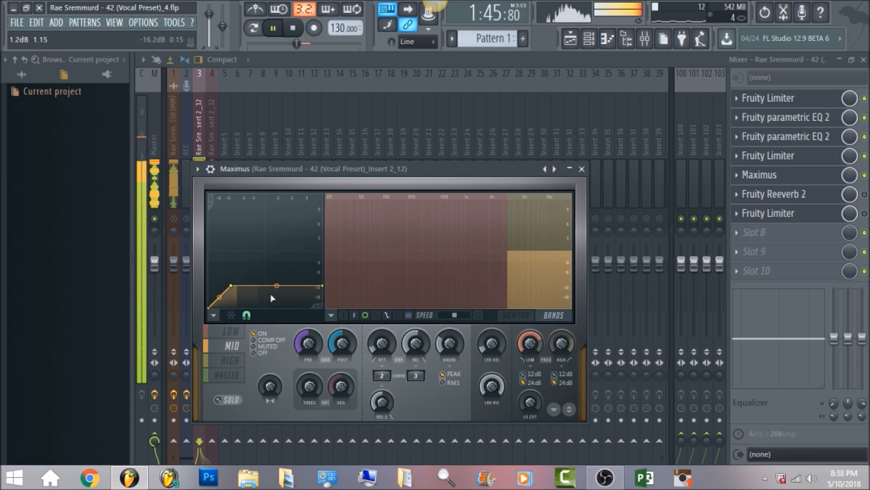
pyautogui.click(293, 29)
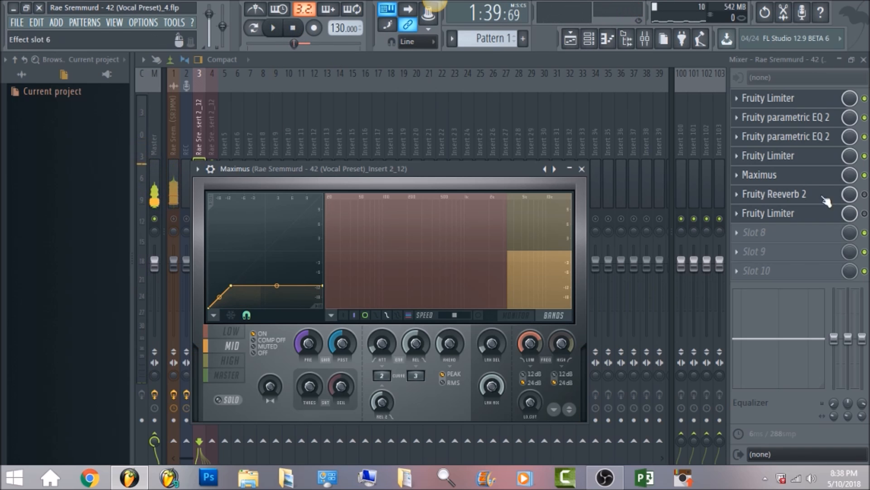
# - Enable Fruity Reeverb 2 in slot 6, inspect its settings, and play back the vocal through it
pyautogui.click(864, 194)
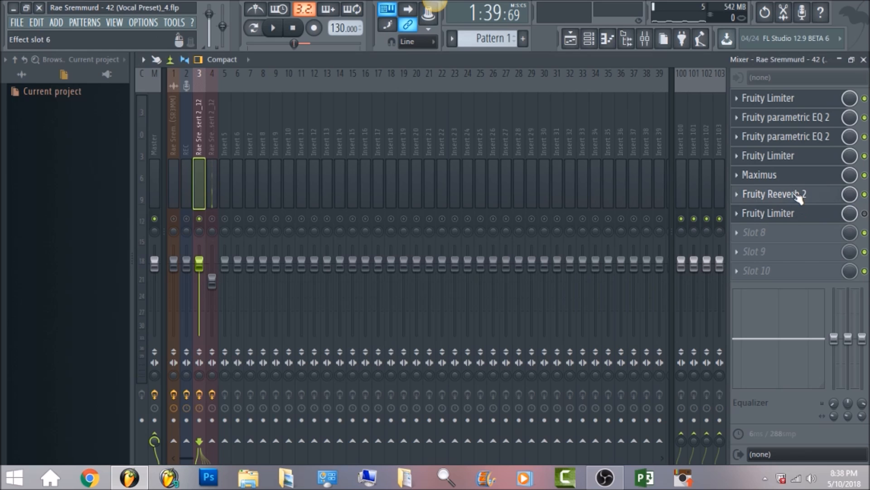
pyautogui.click(798, 196)
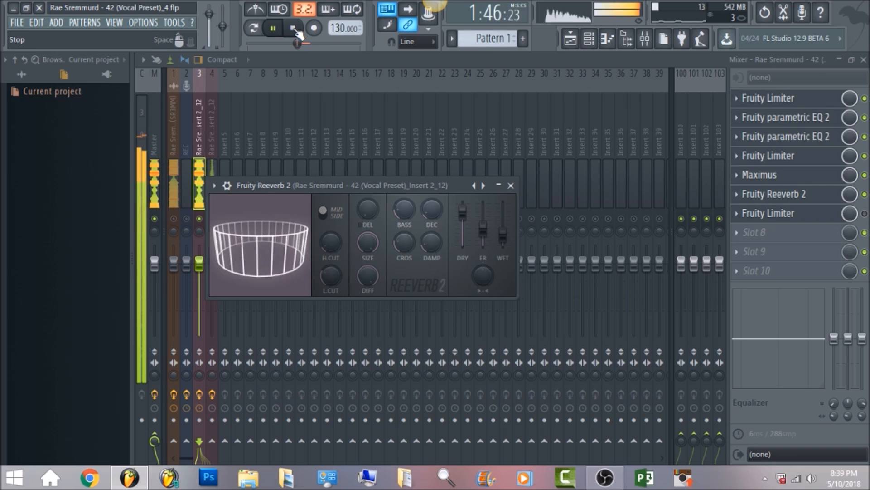
pyautogui.click(294, 28)
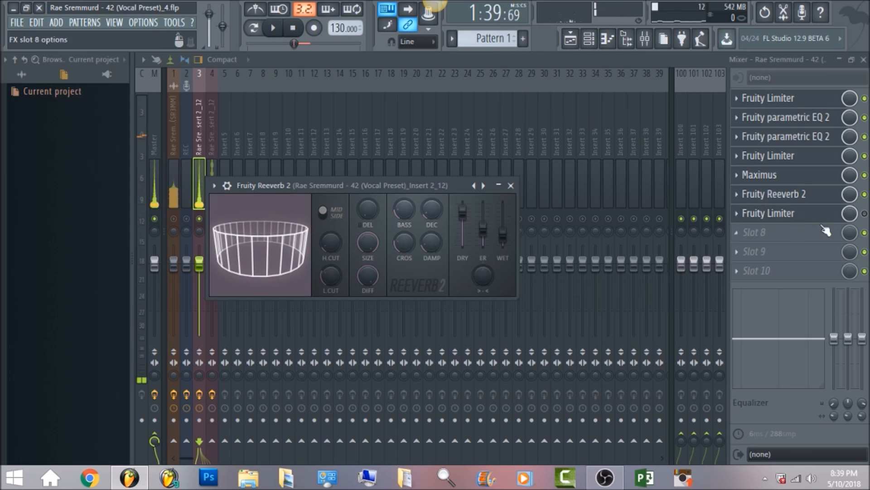
# - Enable the final Fruity Limiter in slot 7, inspect its release setting, and play back the vocal with the full chain
pyautogui.click(864, 214)
pyautogui.click(805, 220)
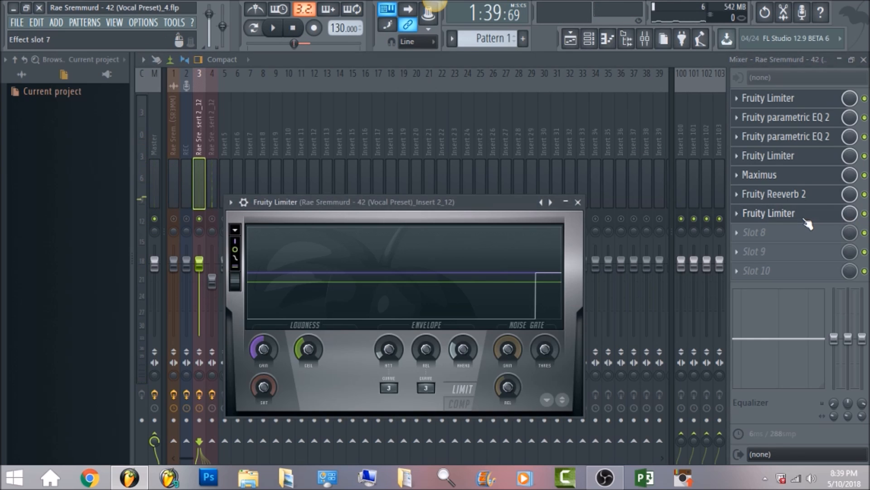
pyautogui.moveTo(426, 349); pyautogui.dragTo(426, 356)
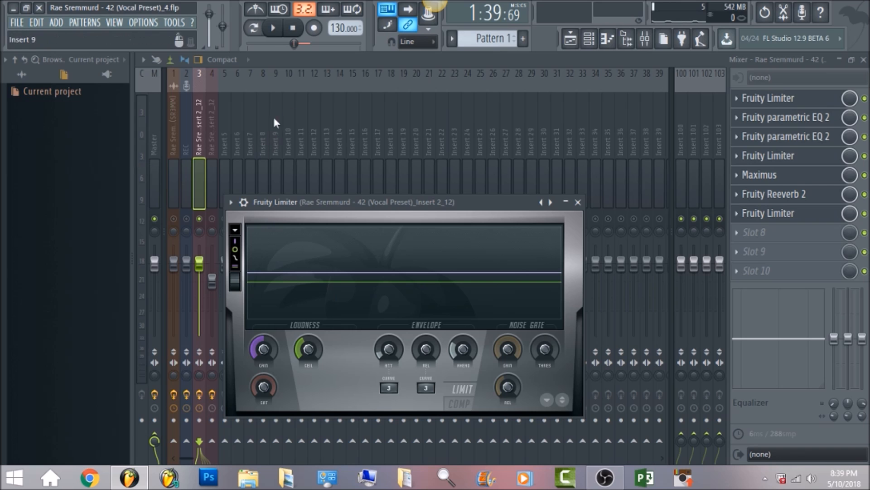
pyautogui.click(273, 28)
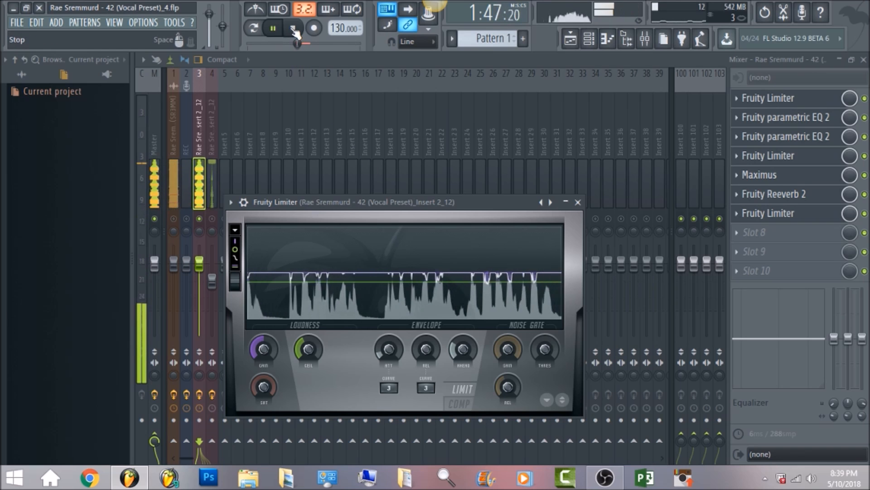
pyautogui.click(293, 28)
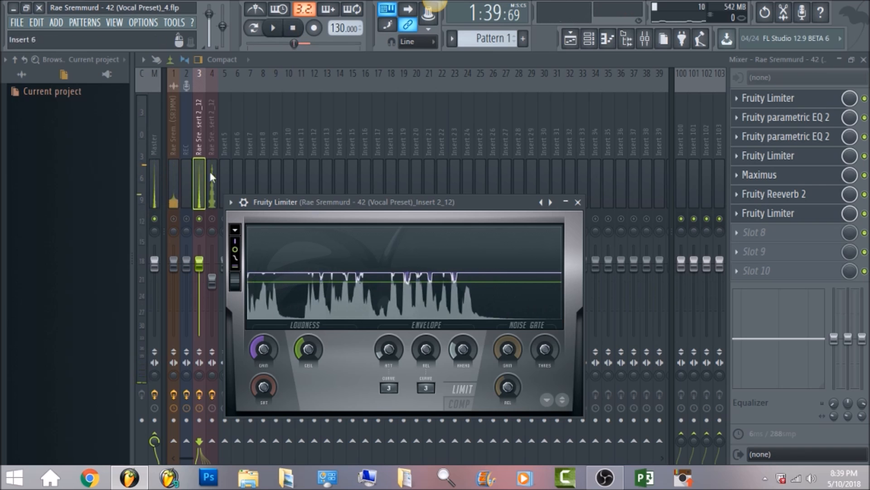
# - View the file options for opening and saving the mixer track state of track 3
pyautogui.rightClick(197, 134)
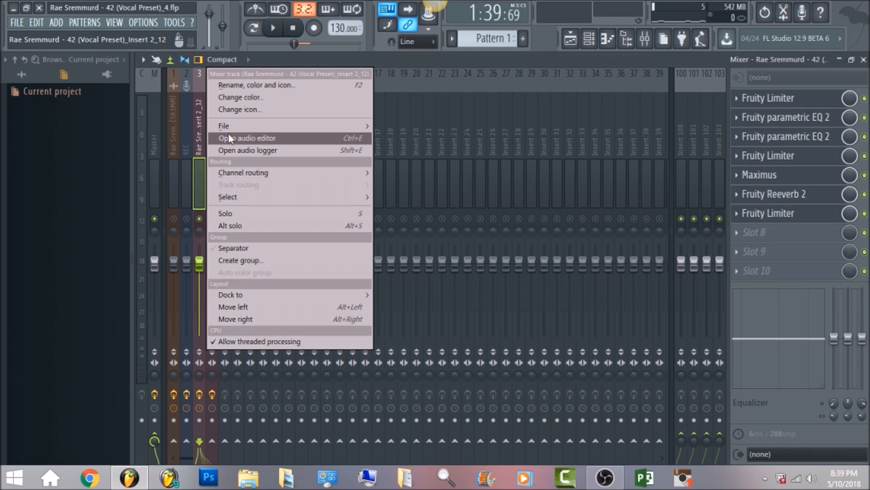
pyautogui.moveTo(228, 129)
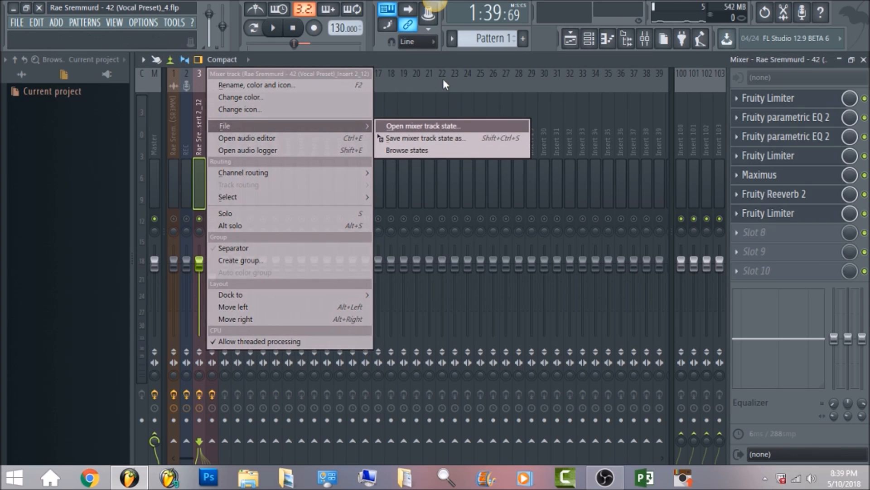
pyautogui.click(420, 59)
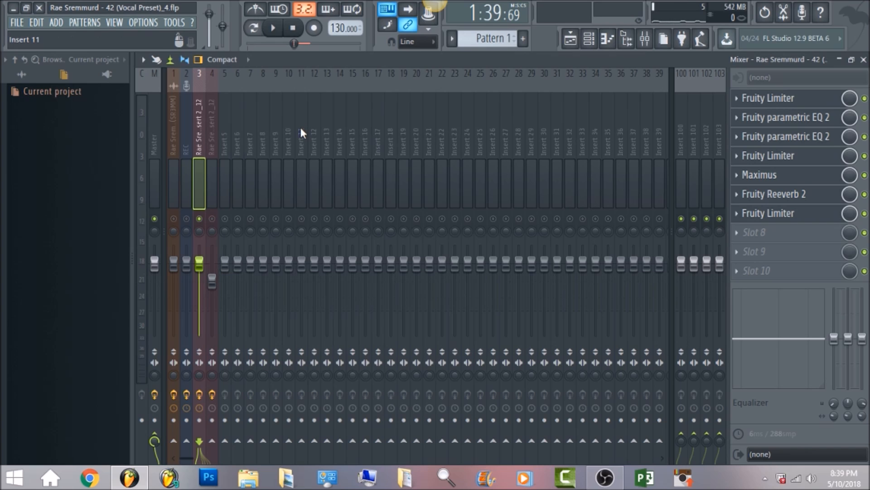
# - Select and unmute mixer track 4, and open its Fruity Reeverb 2 settings
pyautogui.click(212, 143)
pyautogui.click(212, 218)
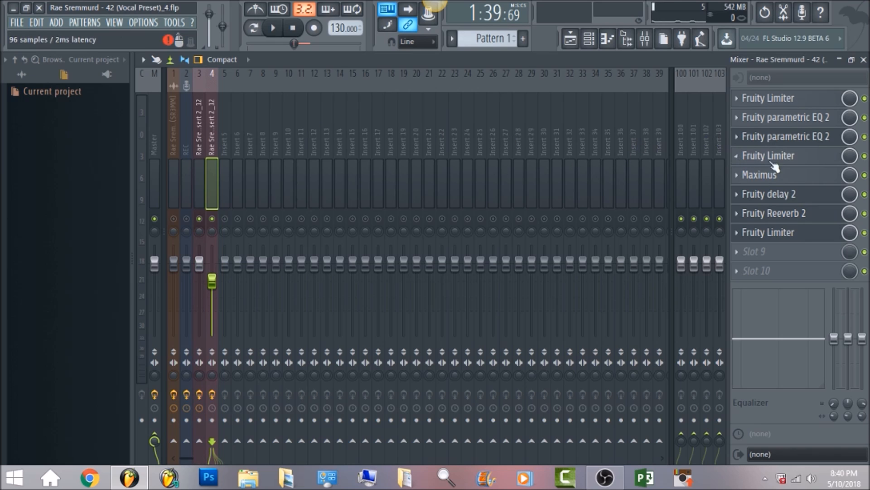
pyautogui.click(797, 213)
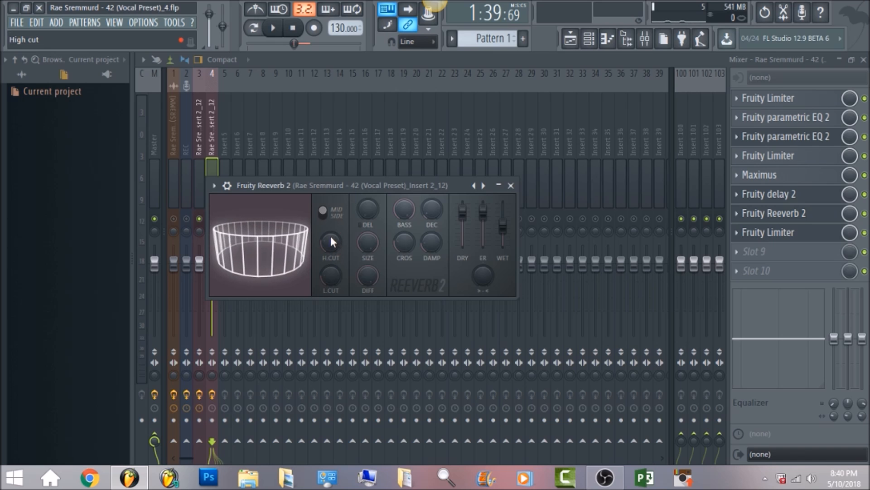
# - Review track 4's Fruity Reeverb 2, Fruity delay 2 and slot 3 Fruity parametric EQ 2 settings, closing each one
pyautogui.click(407, 210)
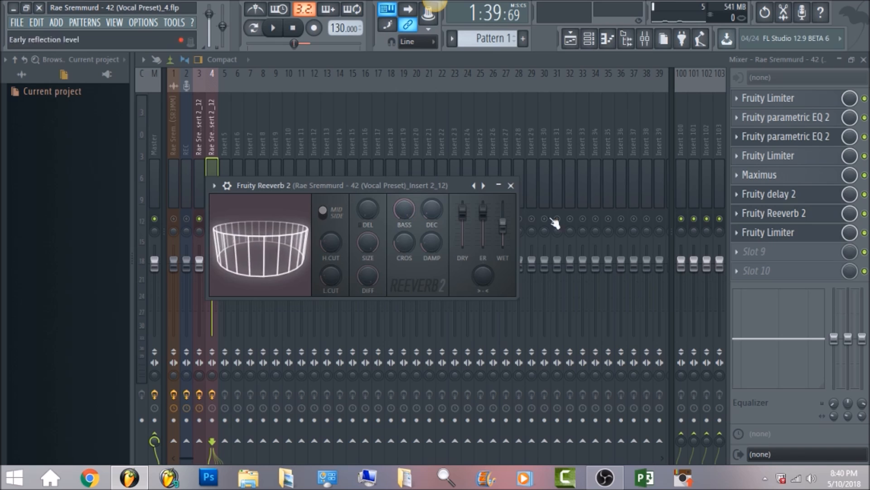
pyautogui.click(778, 199)
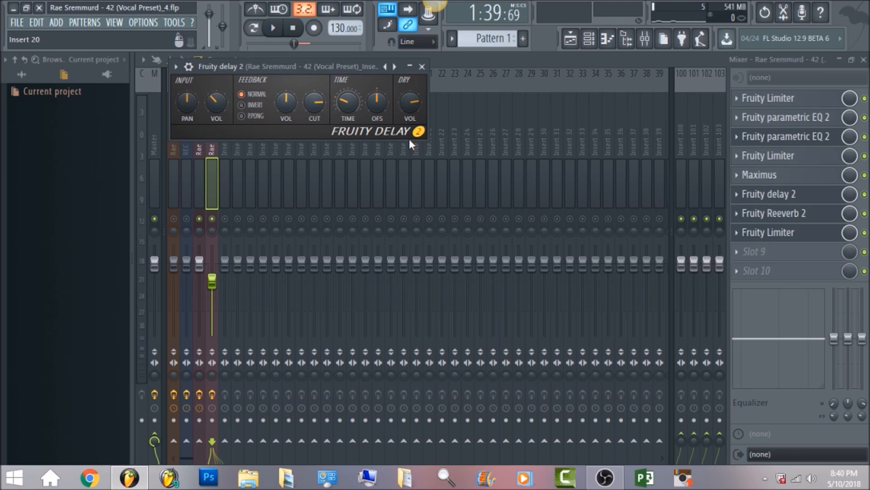
pyautogui.click(805, 138)
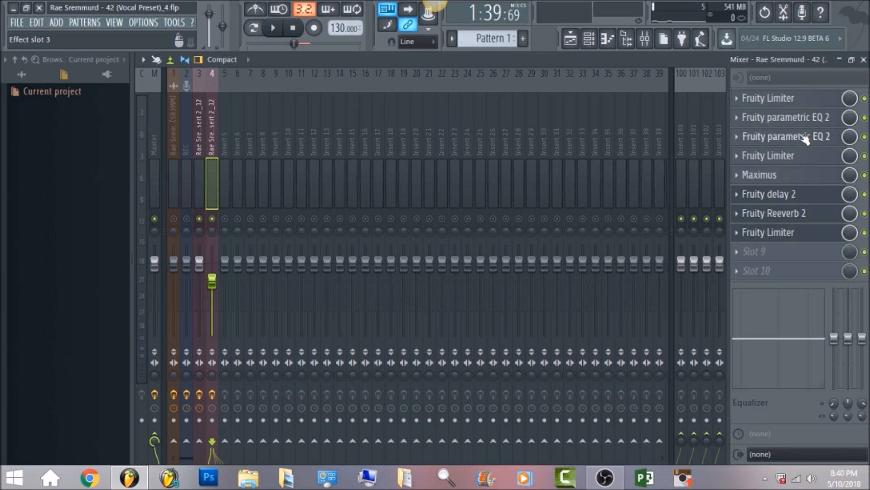
pyautogui.click(804, 139)
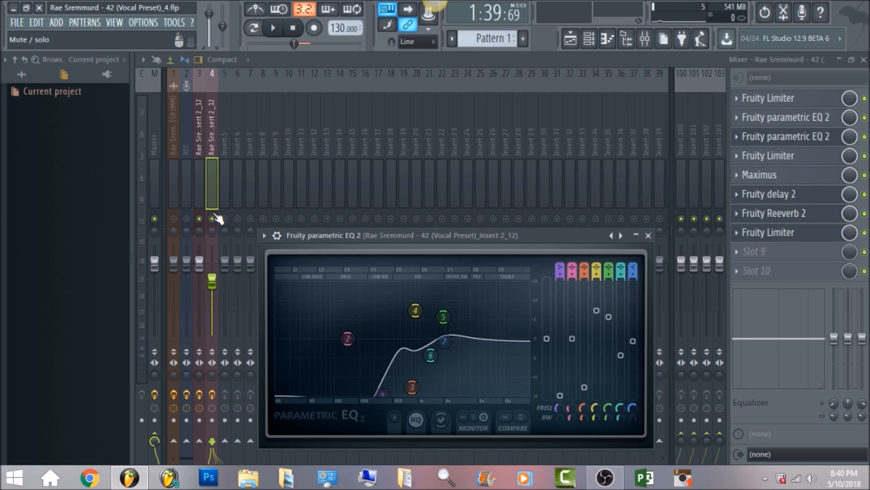
pyautogui.press('Escape')
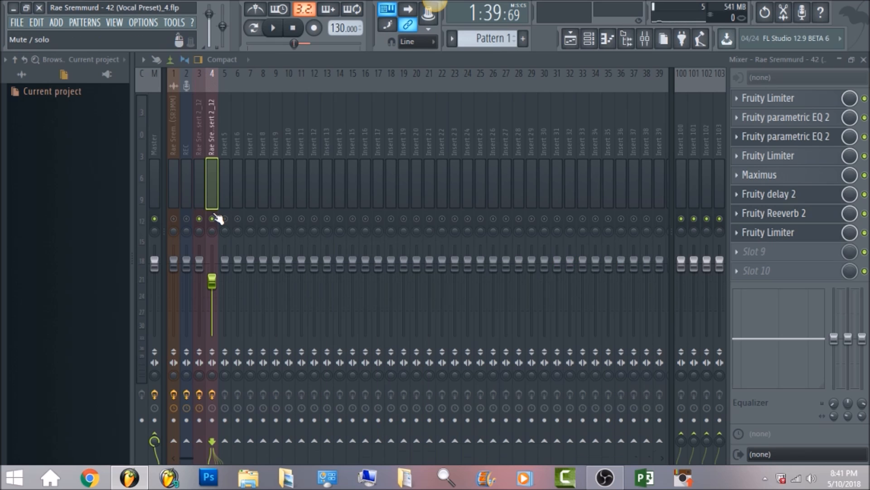
# - Play back the vocal on track 4 alone, starting near bar 56 of the playlist
pyautogui.click(572, 42)
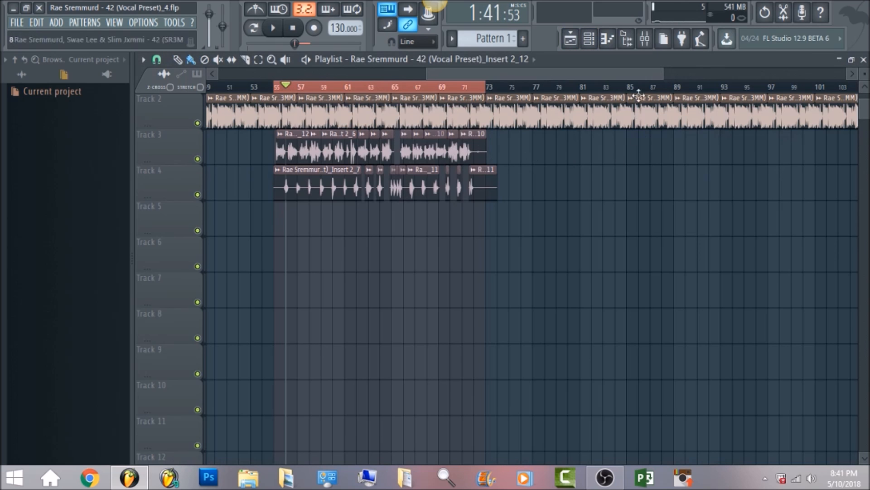
pyautogui.click(646, 40)
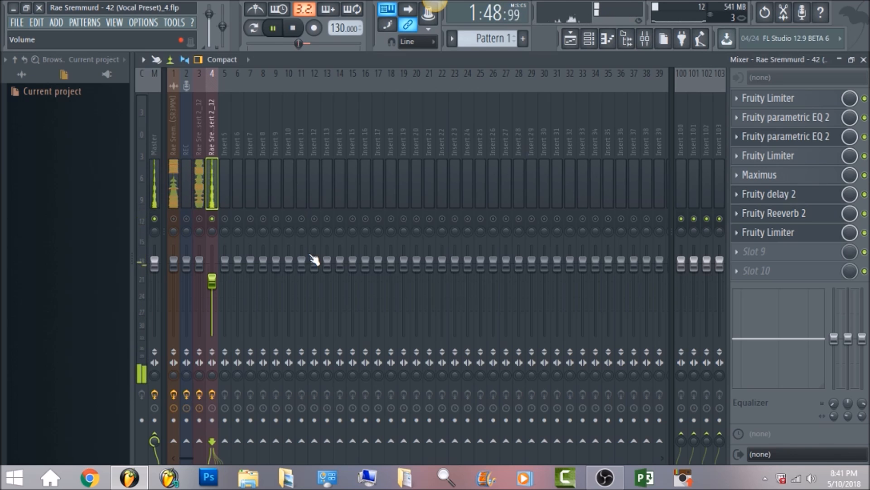
pyautogui.press('space')
# - Unmute mixer tracks 3 and 1, and play back the vocals with the beat from the start of the selected section
pyautogui.click(200, 219)
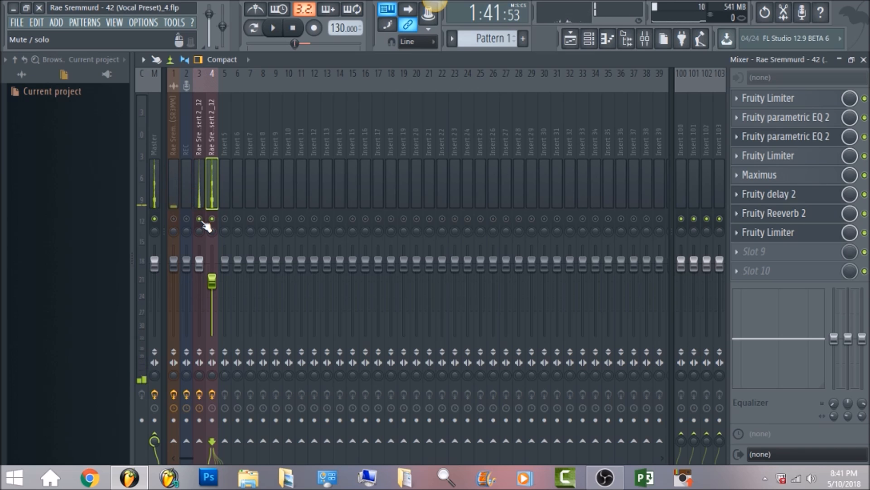
pyautogui.click(174, 219)
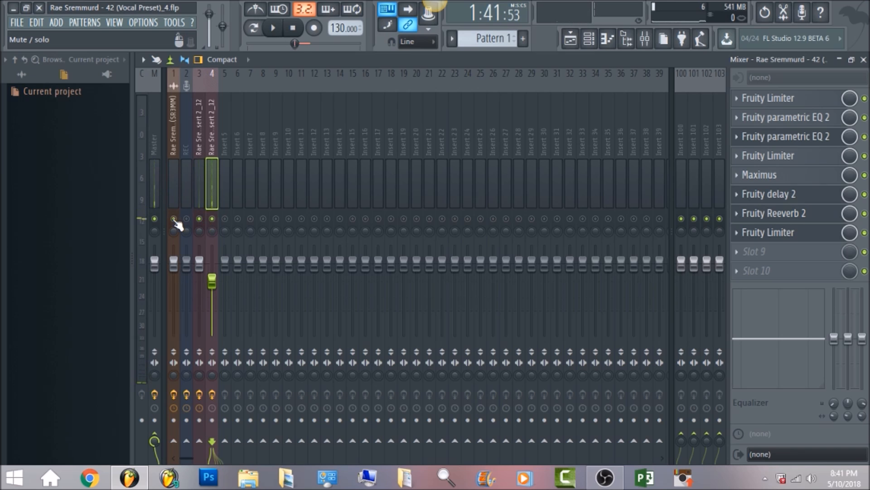
pyautogui.click(293, 28)
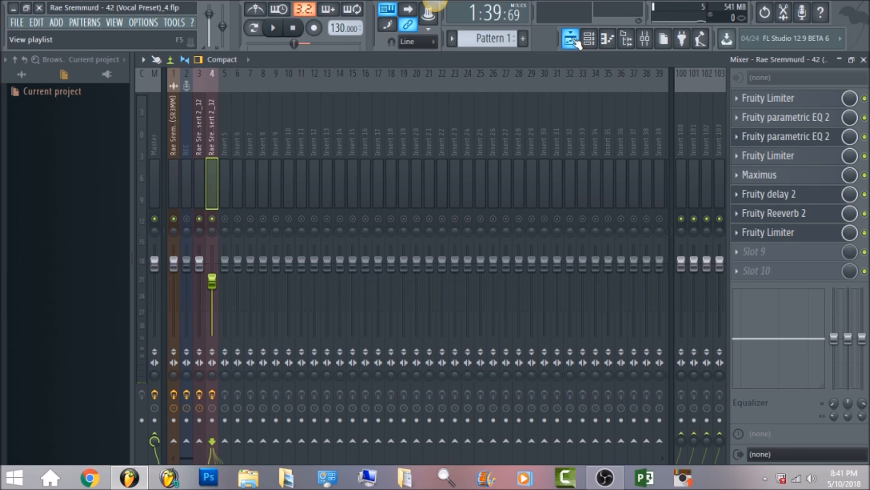
pyautogui.click(571, 40)
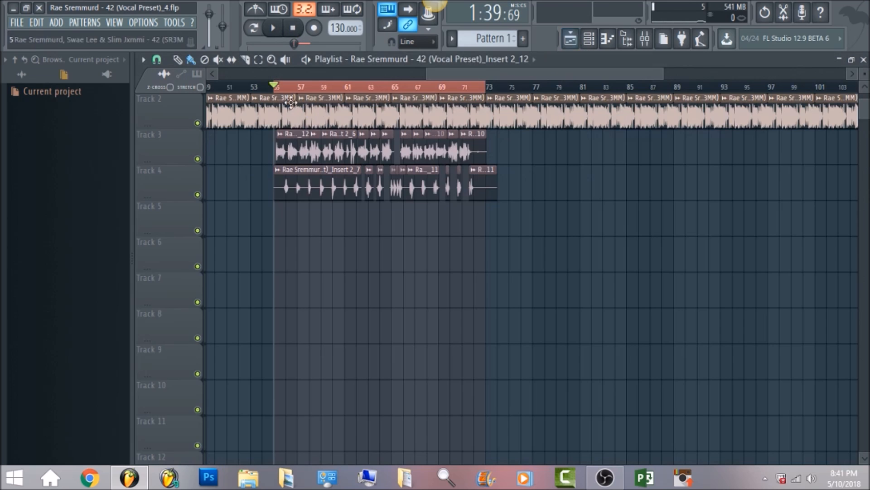
pyautogui.press('space')
pyautogui.click(645, 40)
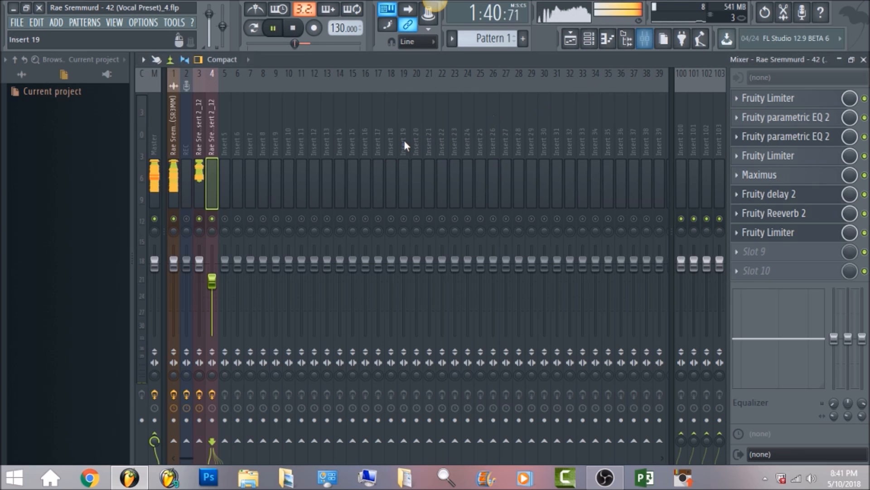
pyautogui.click(295, 28)
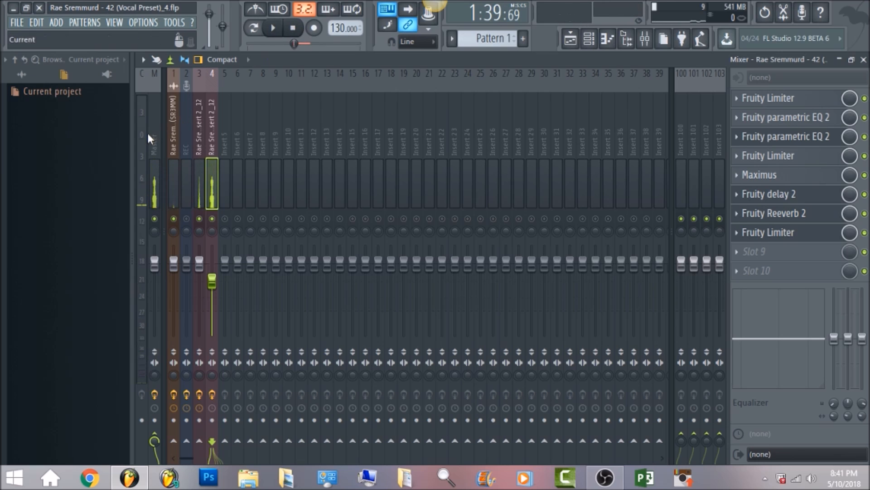
# - Enable iZotope Ozone 5 Equalizer on the Master track and inspect band 8's Brickwall lowpass type and cutoff frequency
pyautogui.click(152, 136)
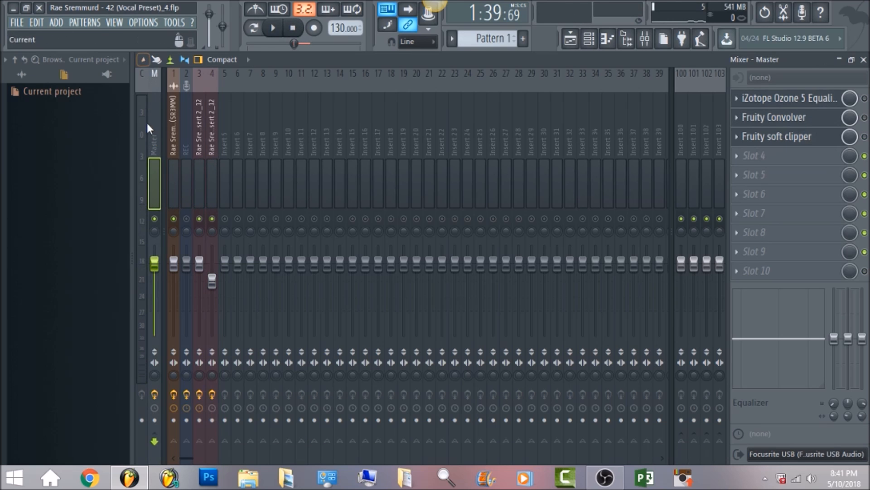
pyautogui.click(837, 108)
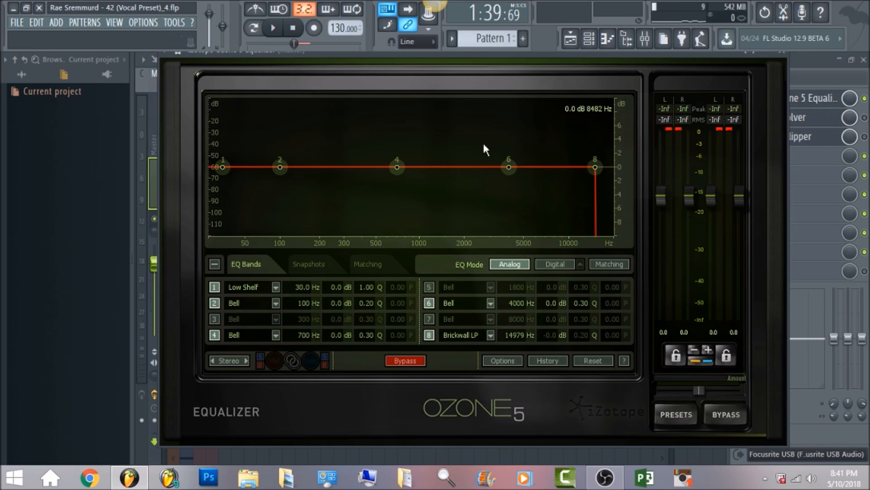
pyautogui.click(490, 336)
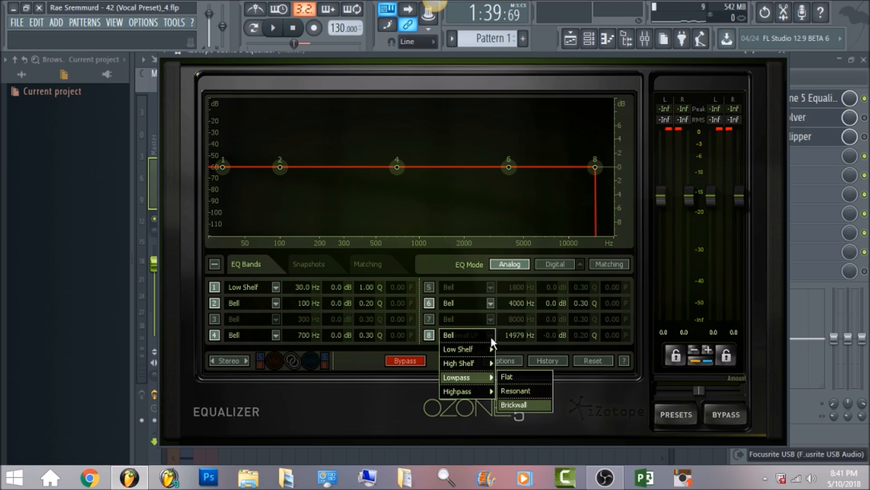
pyautogui.moveTo(472, 379)
pyautogui.click(526, 404)
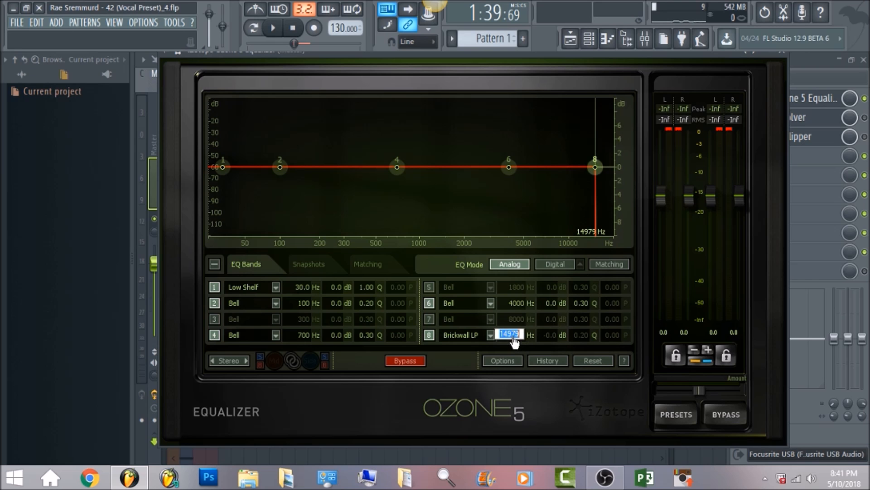
pyautogui.click(563, 403)
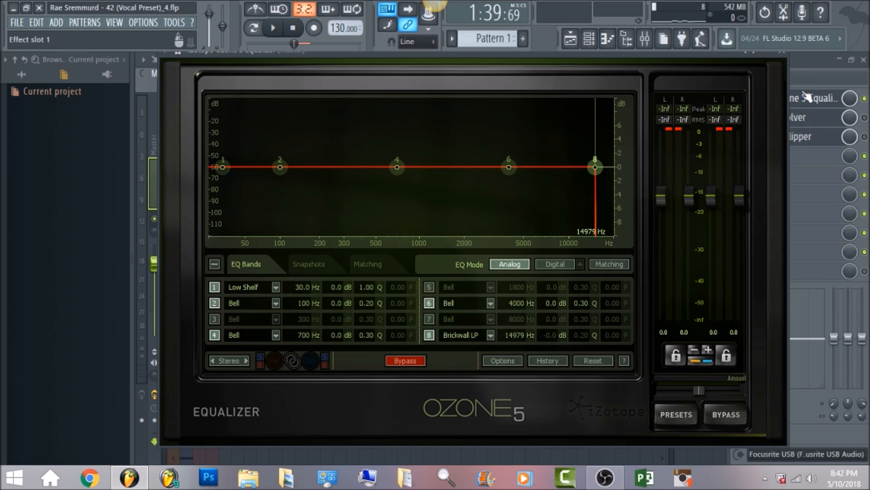
pyautogui.click(806, 61)
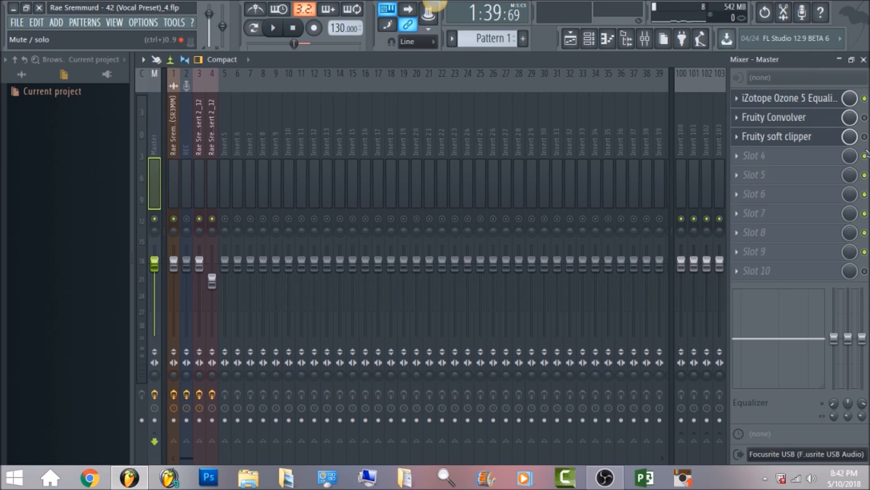
# - Enable Fruity soft clipper in slot 3 of the Master track, view its settings, and play back the full mix
pyautogui.click(772, 138)
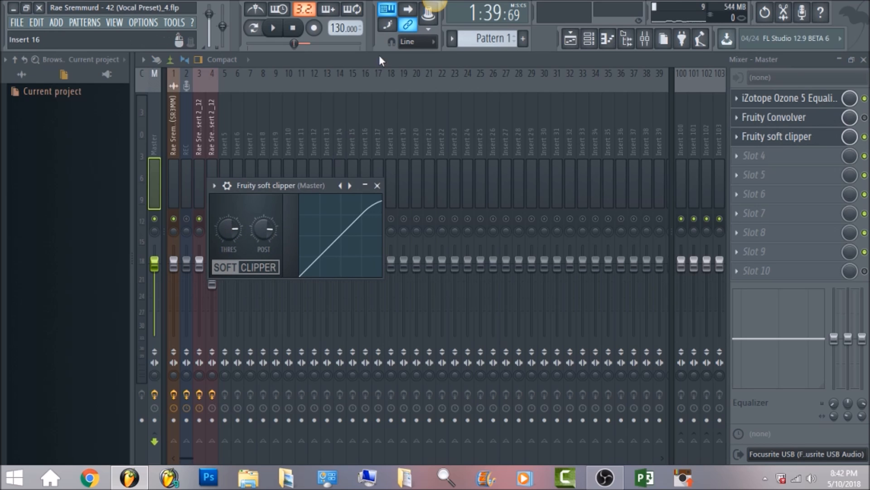
pyautogui.click(415, 57)
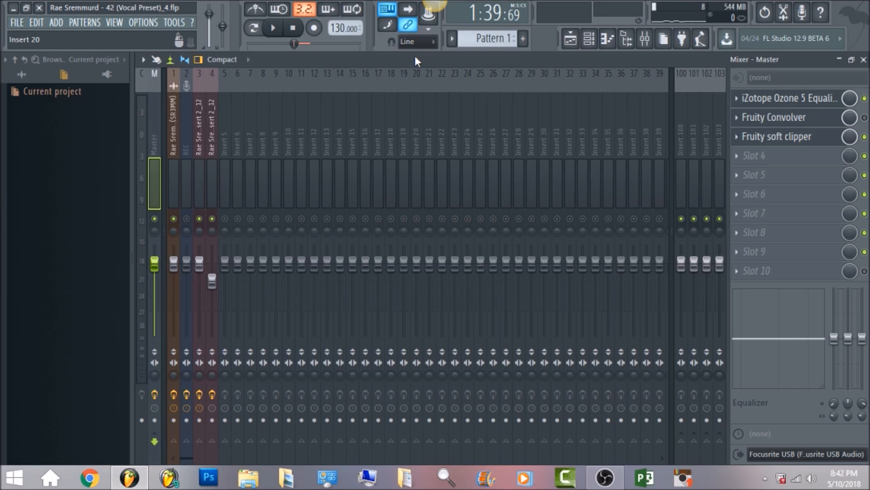
pyautogui.click(274, 29)
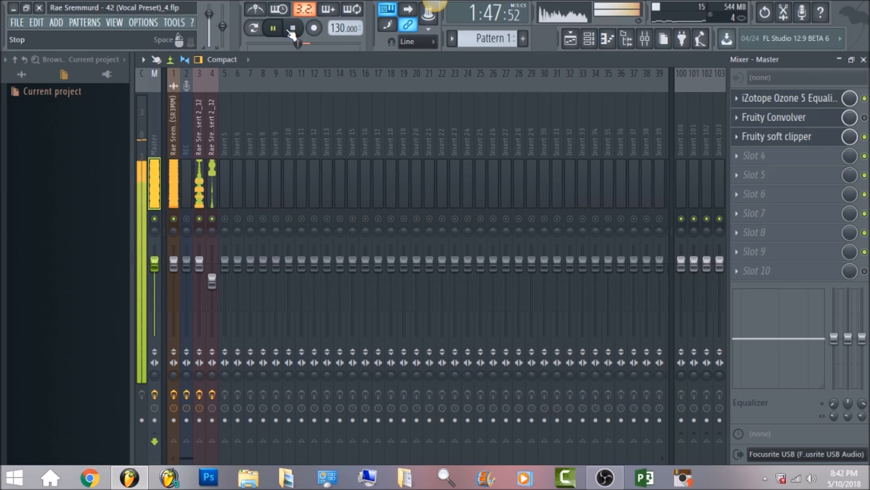
pyautogui.click(293, 32)
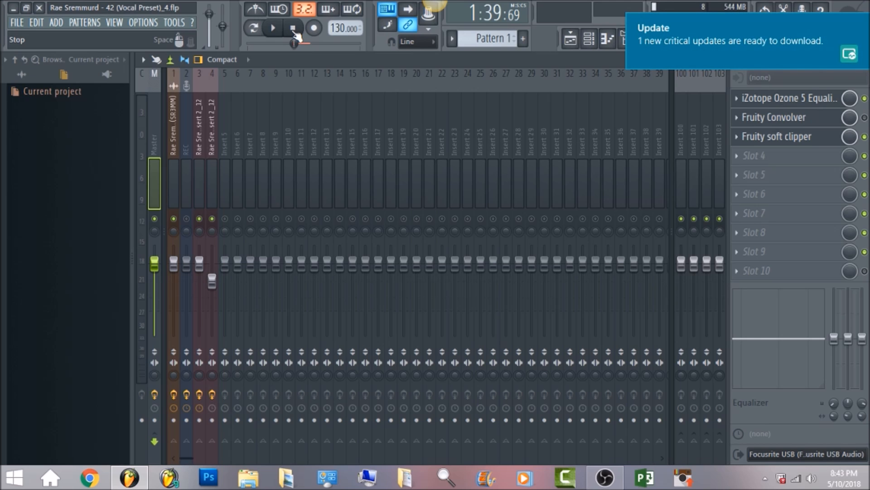
pyautogui.click(863, 22)
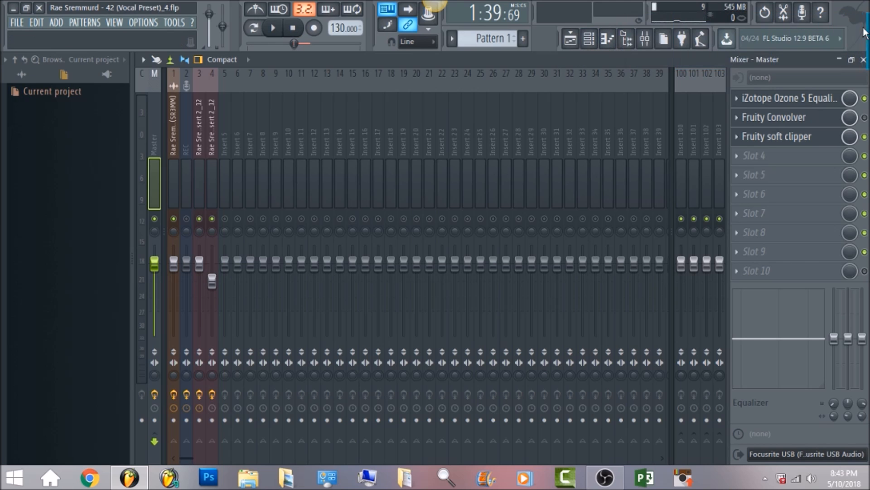